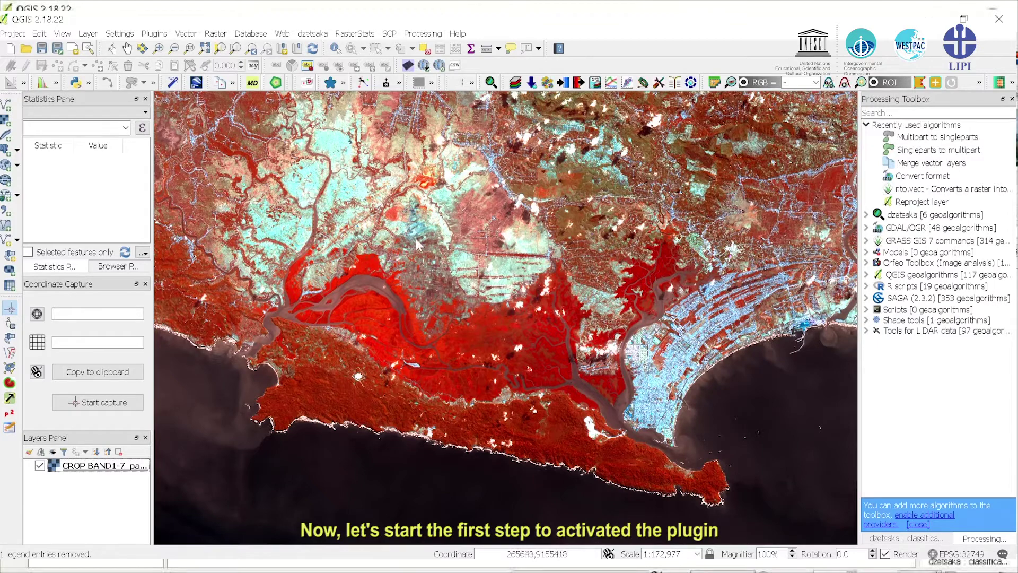
# Find 'semi-automatic' in the plugin manager and install the Semi-Automatic Classification Plugin.
pyautogui.click(151, 35)
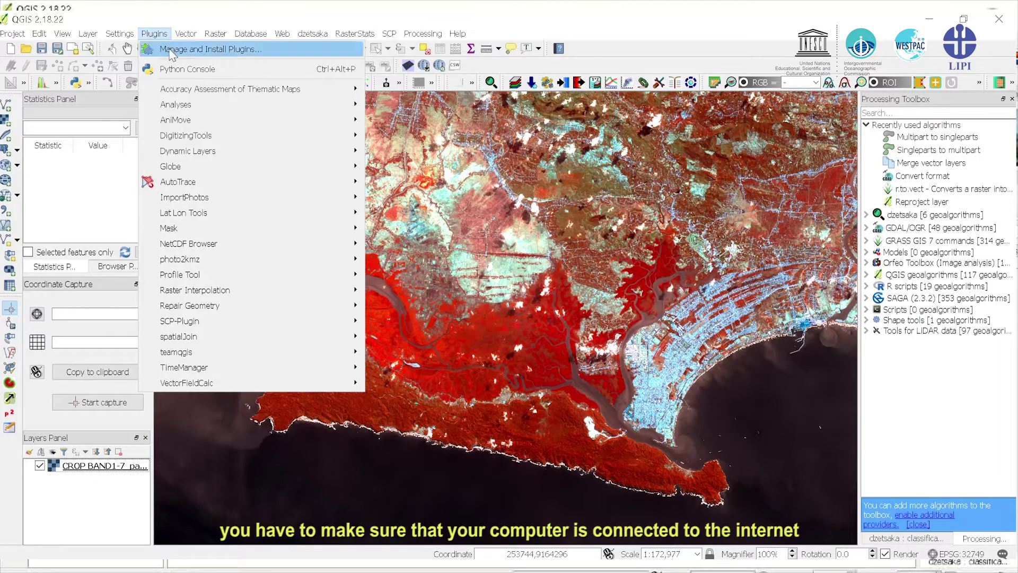
pyautogui.click(242, 53)
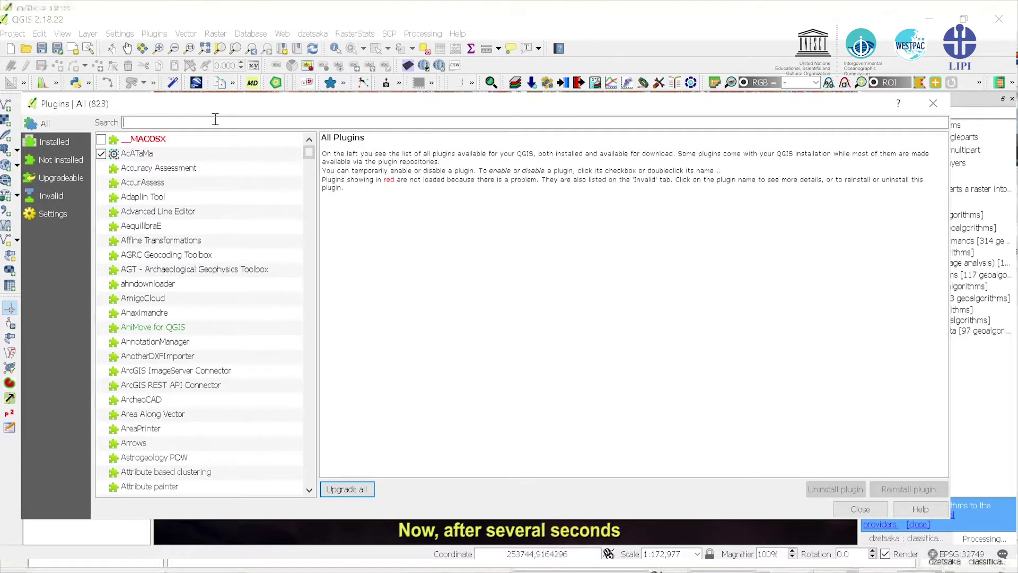
pyautogui.write('semi-')
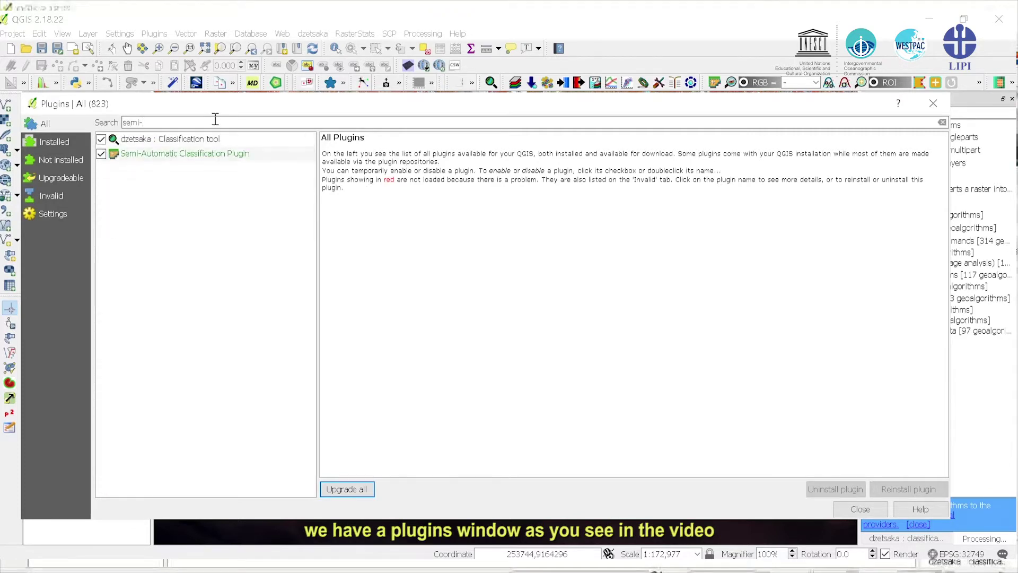
pyautogui.write('automa')
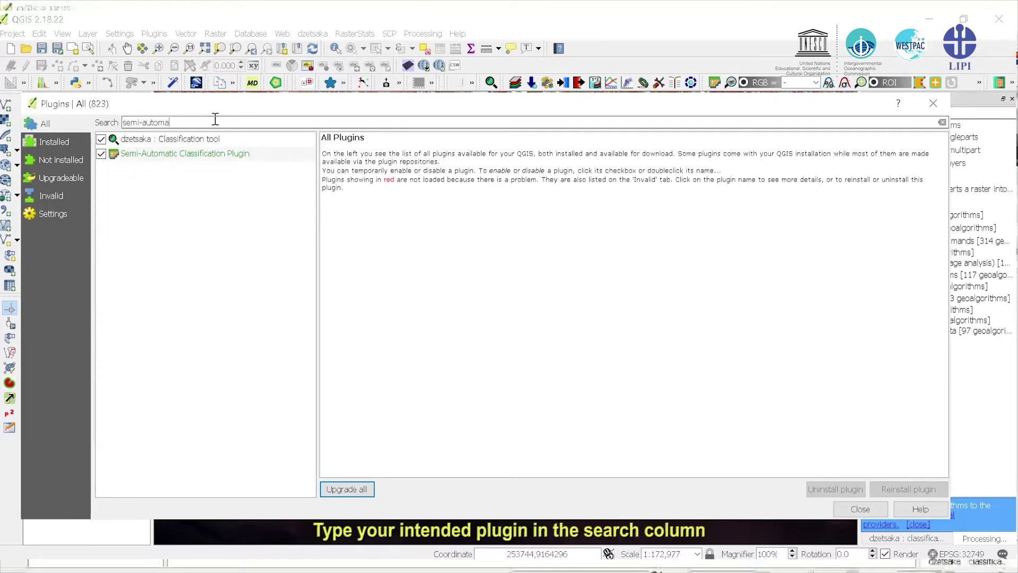
pyautogui.write('tic')
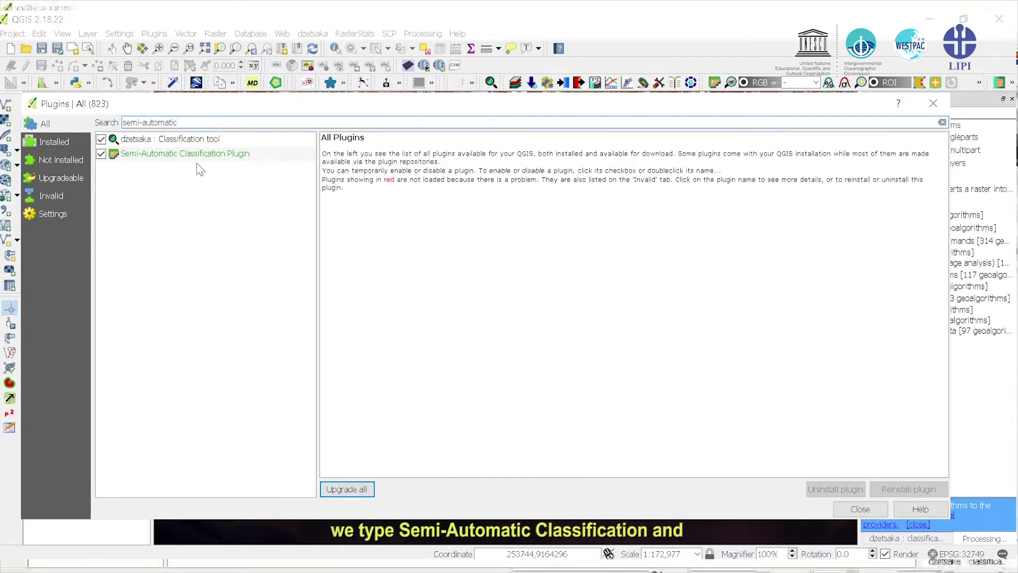
pyautogui.click(184, 153)
pyautogui.click(908, 489)
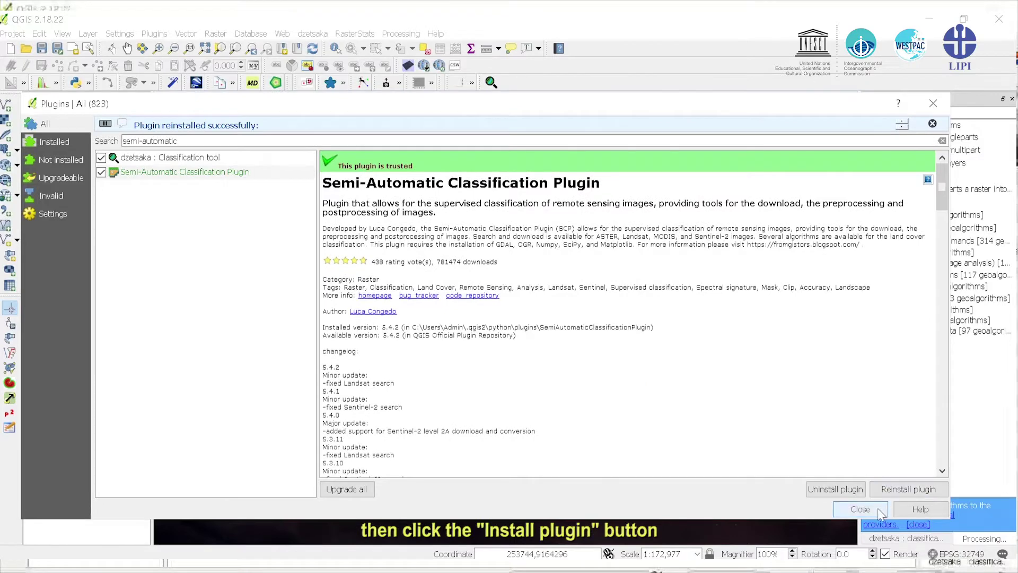
pyautogui.click(860, 509)
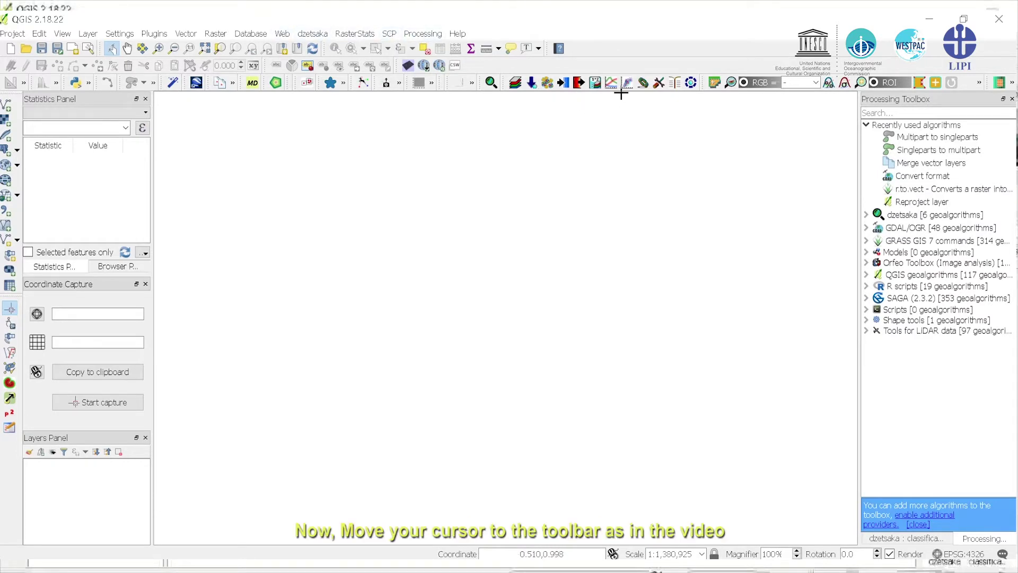
# Show the SCP Dock panel, dock it on the right edge and widen it.
pyautogui.rightClick(632, 52)
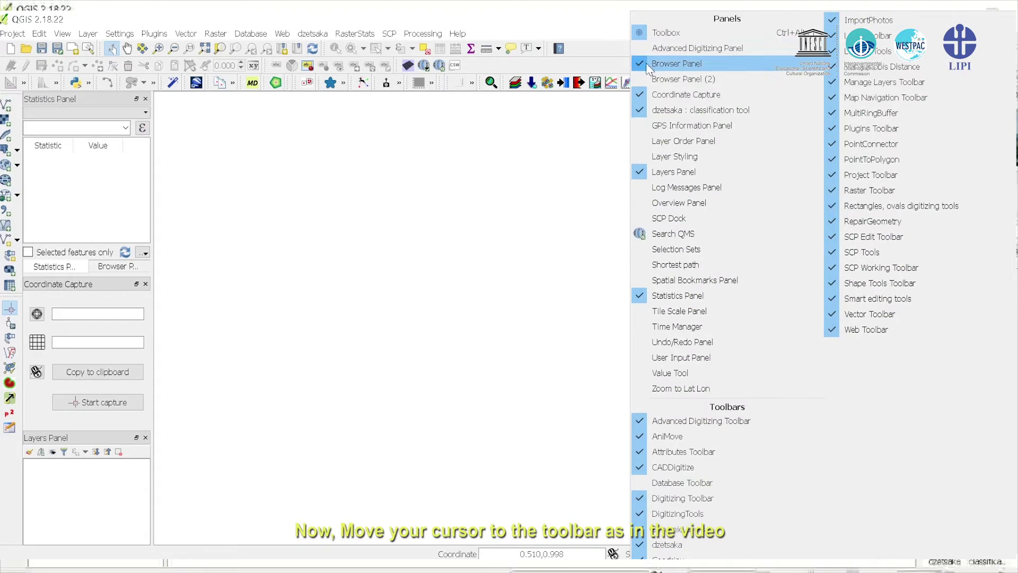
pyautogui.click(671, 220)
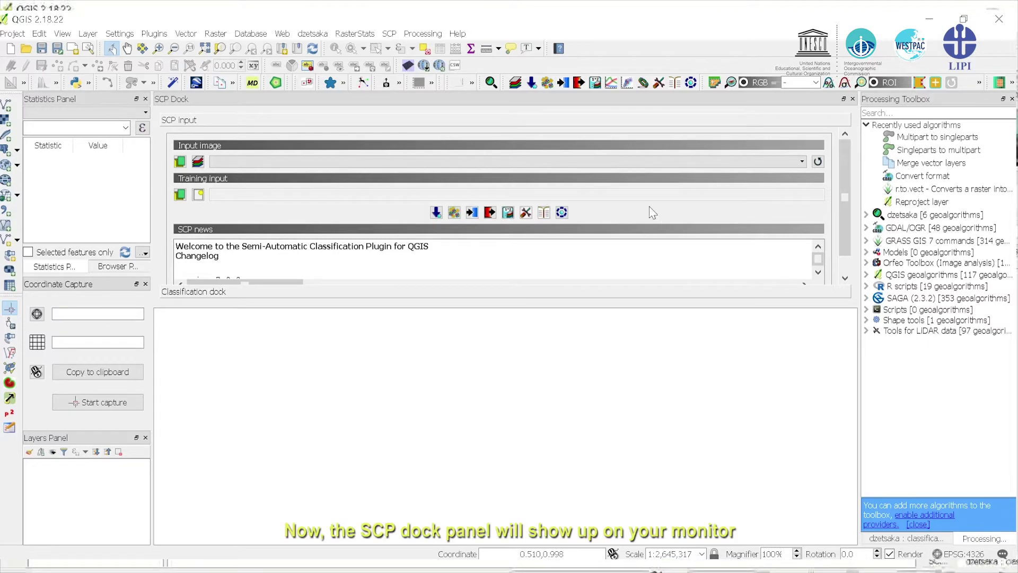
pyautogui.moveTo(490, 103); pyautogui.dragTo(1009, 324)
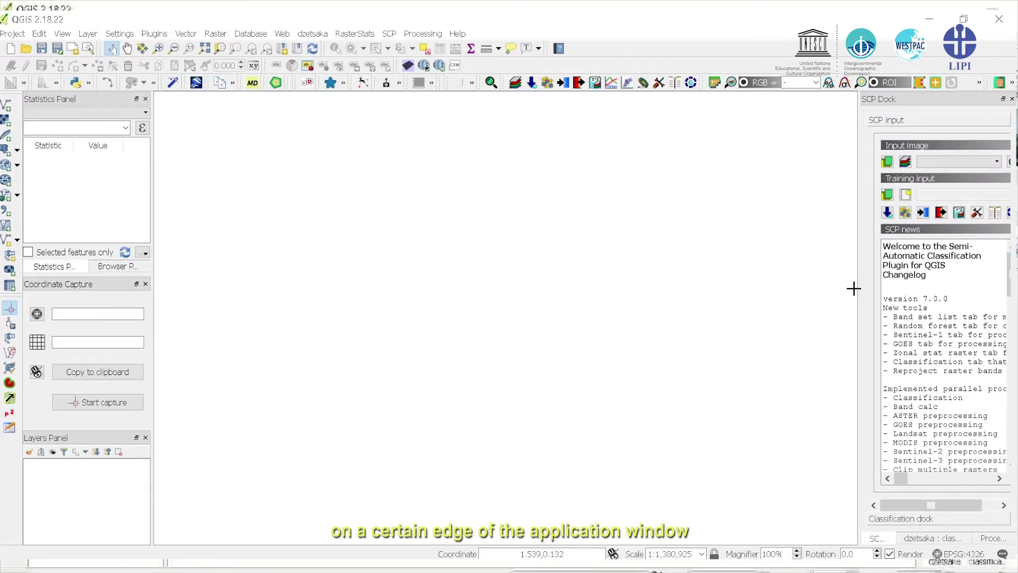
pyautogui.moveTo(860, 285); pyautogui.dragTo(787, 286)
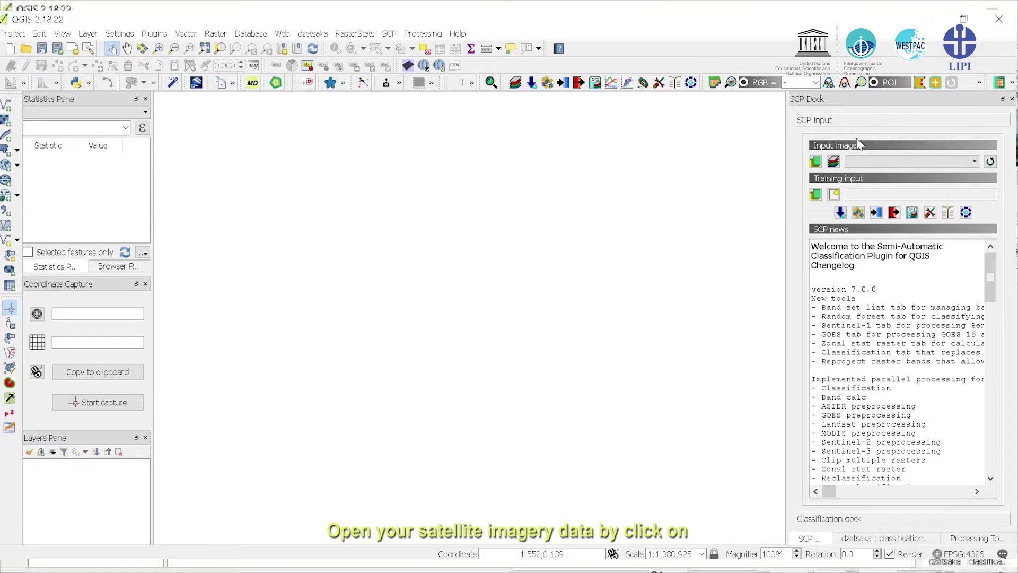
# Load CROP BAND1-7_pansharp from Documents > MHI as the SCP input image.
pyautogui.click(815, 162)
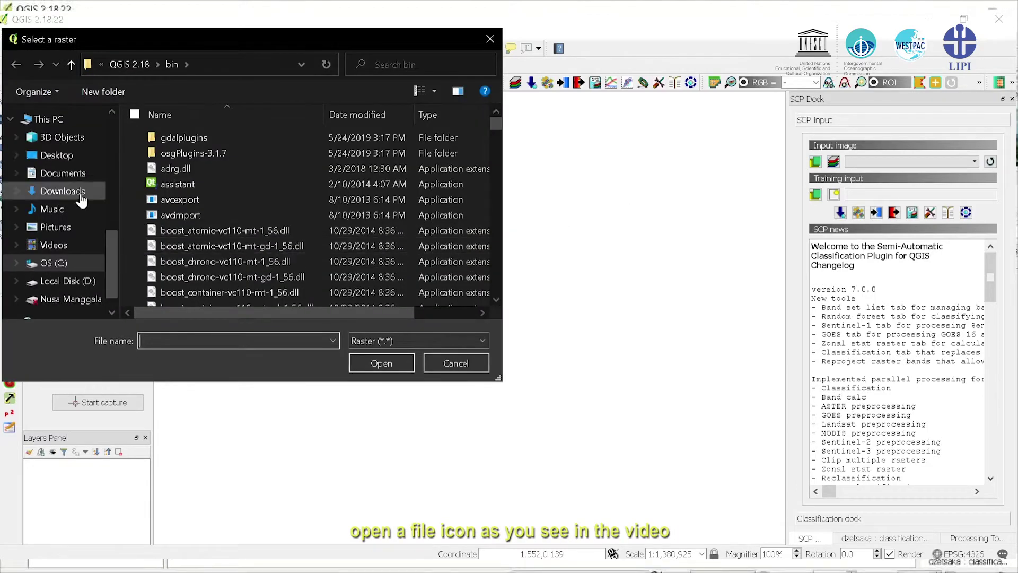
pyautogui.click(15, 173)
pyautogui.moveTo(111, 186); pyautogui.dragTo(108, 228)
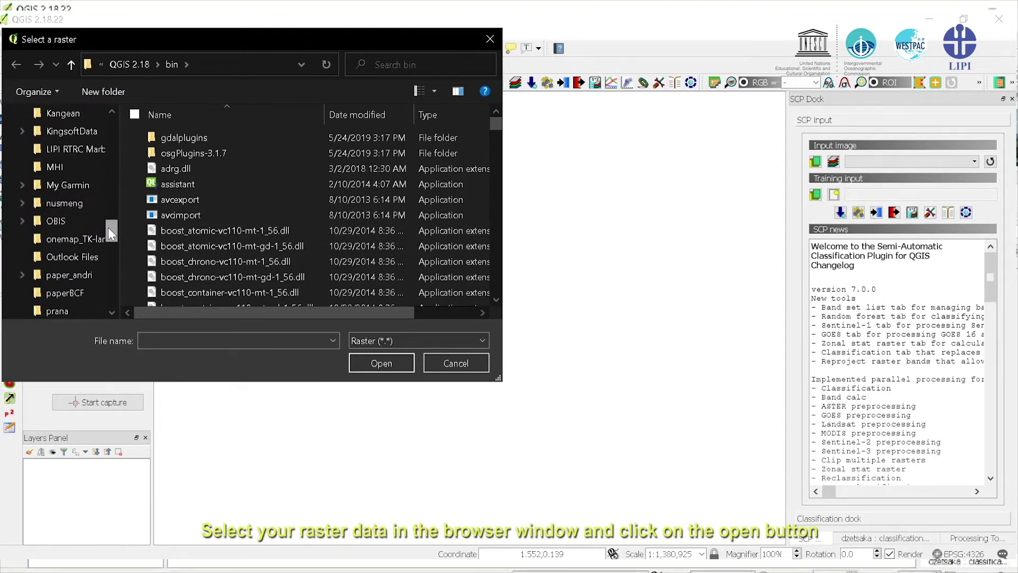
pyautogui.click(77, 170)
pyautogui.moveTo(495, 124); pyautogui.dragTo(513, 299)
pyautogui.click(306, 282)
pyautogui.click(375, 361)
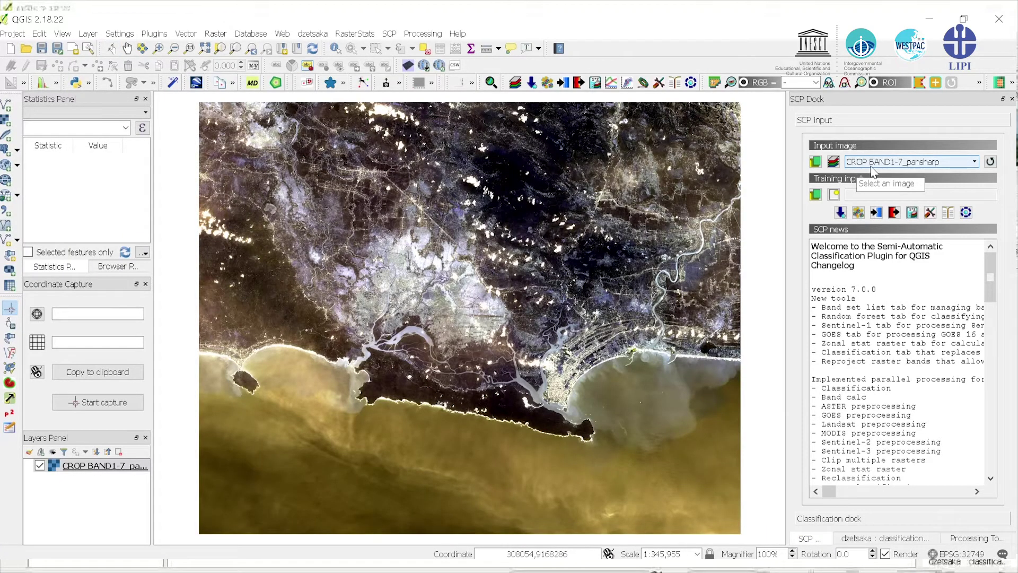
# In the layer's style properties, set red to Band 5, green to Band 7, blue to Band 2.
pyautogui.rightClick(133, 469)
pyautogui.click(173, 446)
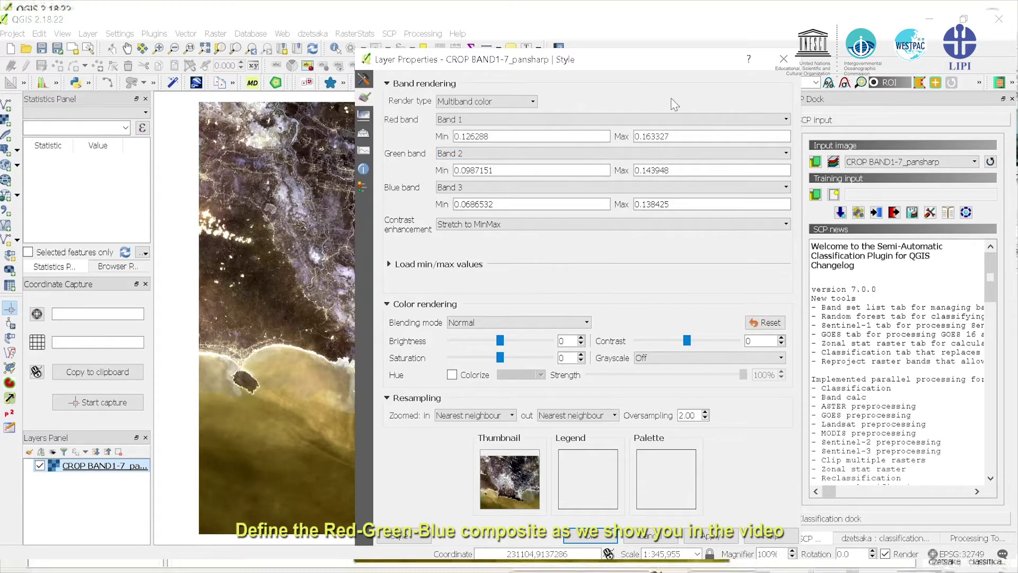
pyautogui.click(733, 111)
pyautogui.click(597, 170)
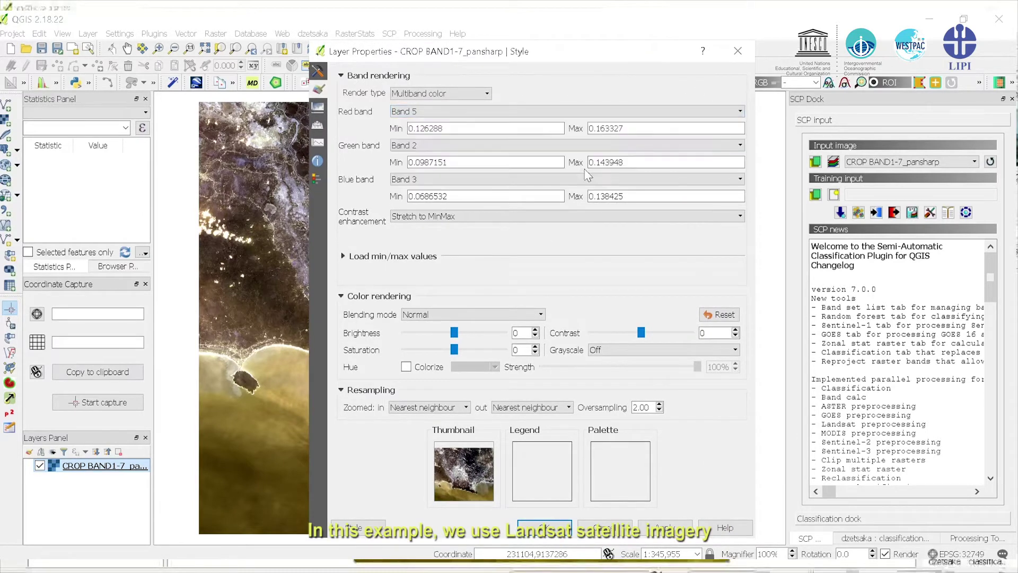
pyautogui.click(674, 146)
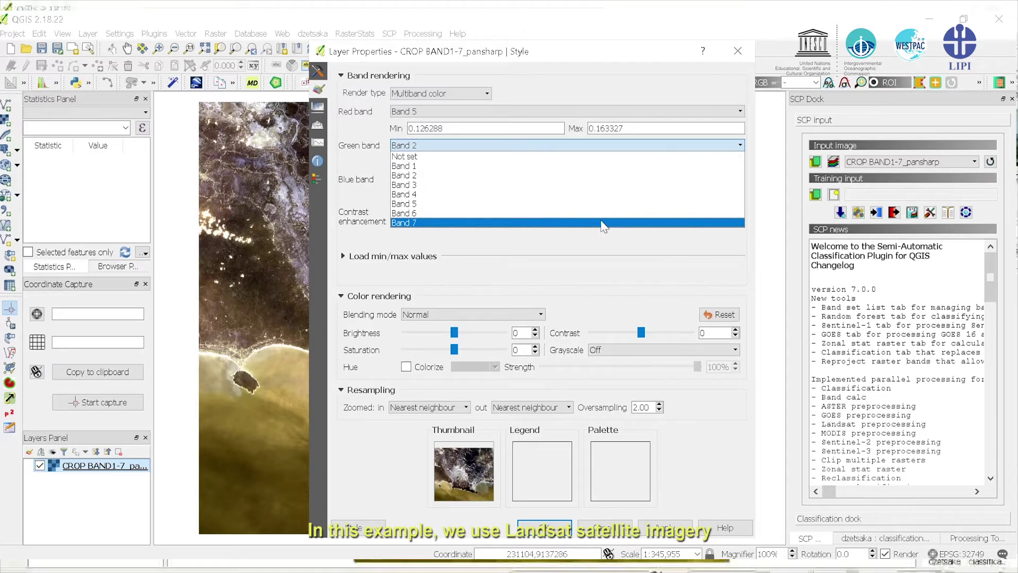
pyautogui.click(603, 223)
pyautogui.click(592, 180)
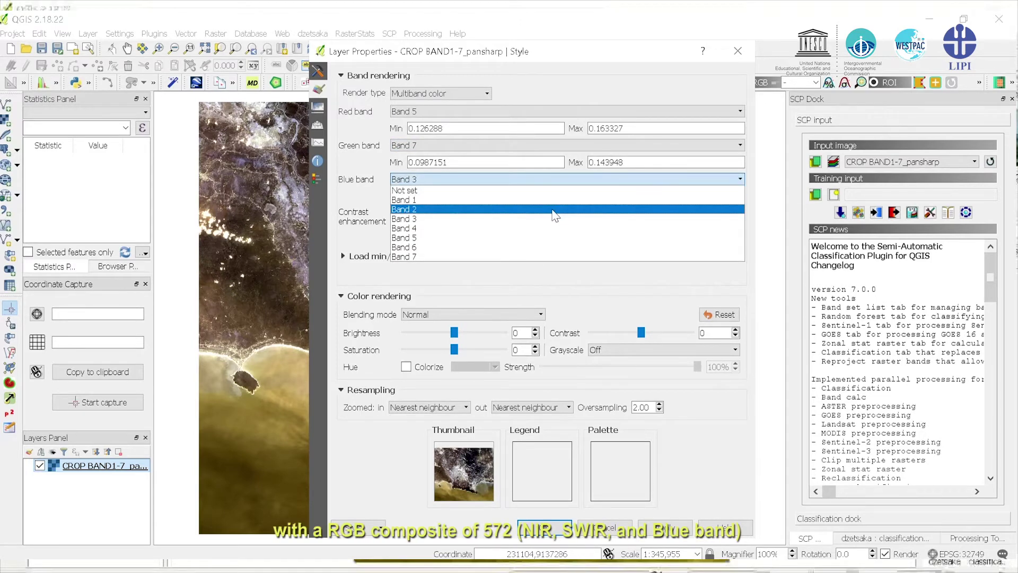
pyautogui.click(554, 209)
# Stretch the composite by mean ± standard deviation and apply the style.
pyautogui.click(345, 256)
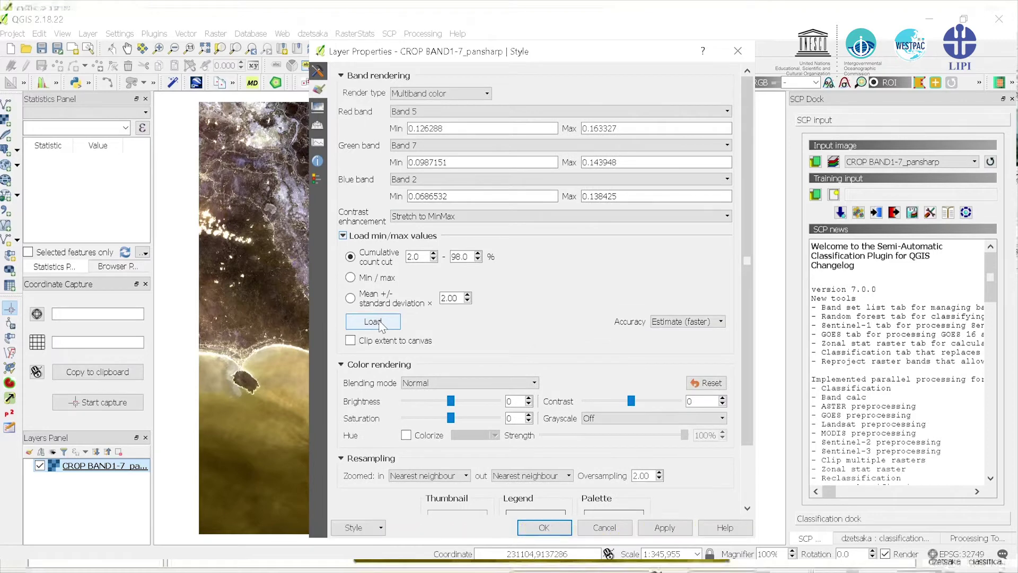
pyautogui.click(362, 278)
pyautogui.click(382, 322)
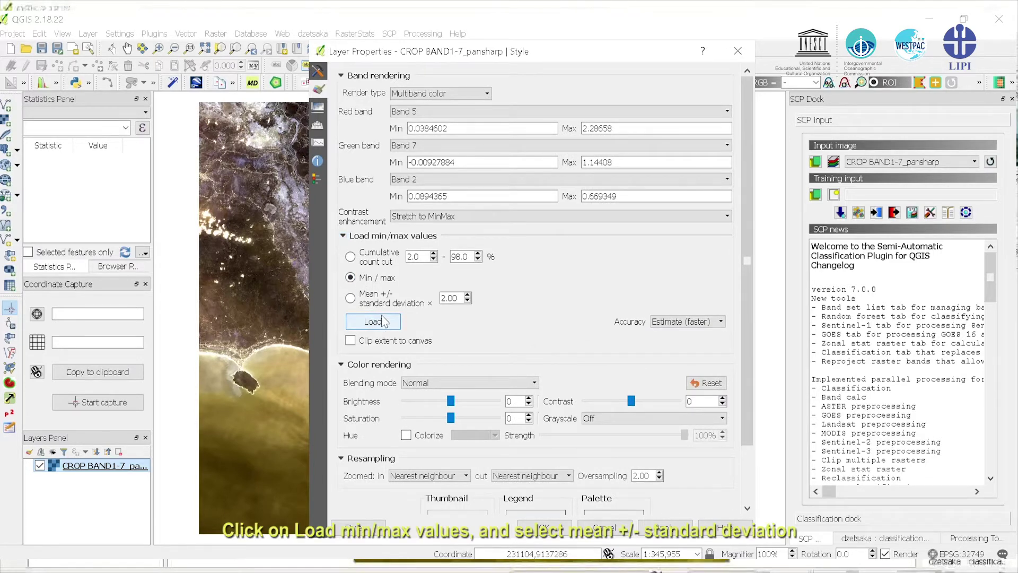
pyautogui.click(361, 300)
pyautogui.click(373, 321)
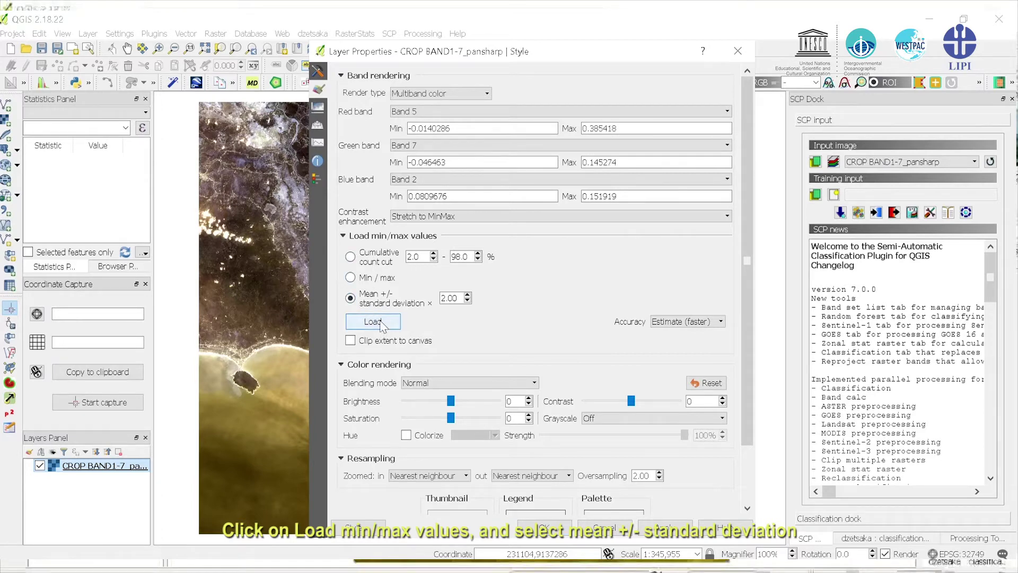
pyautogui.click(669, 529)
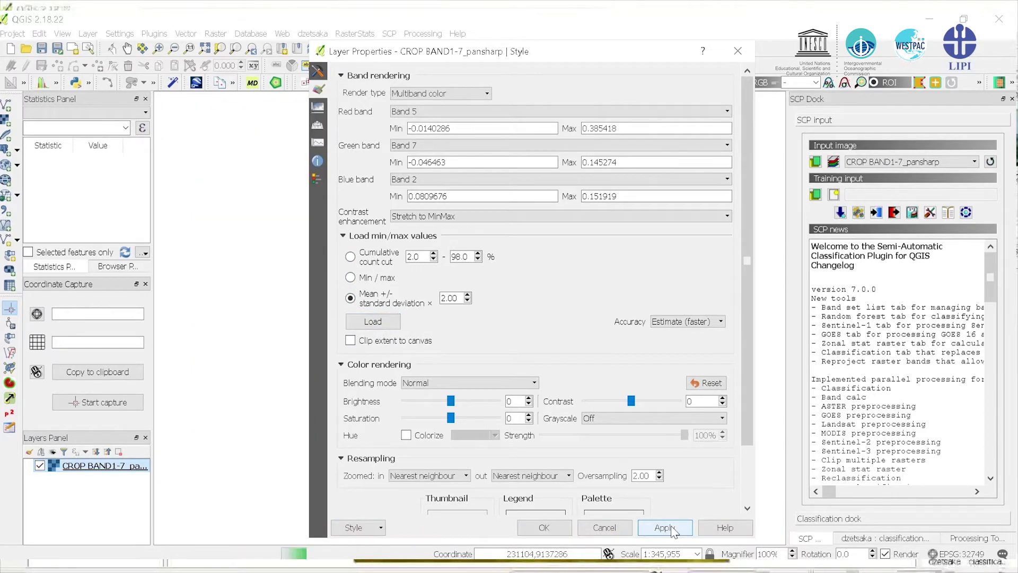
pyautogui.click(546, 529)
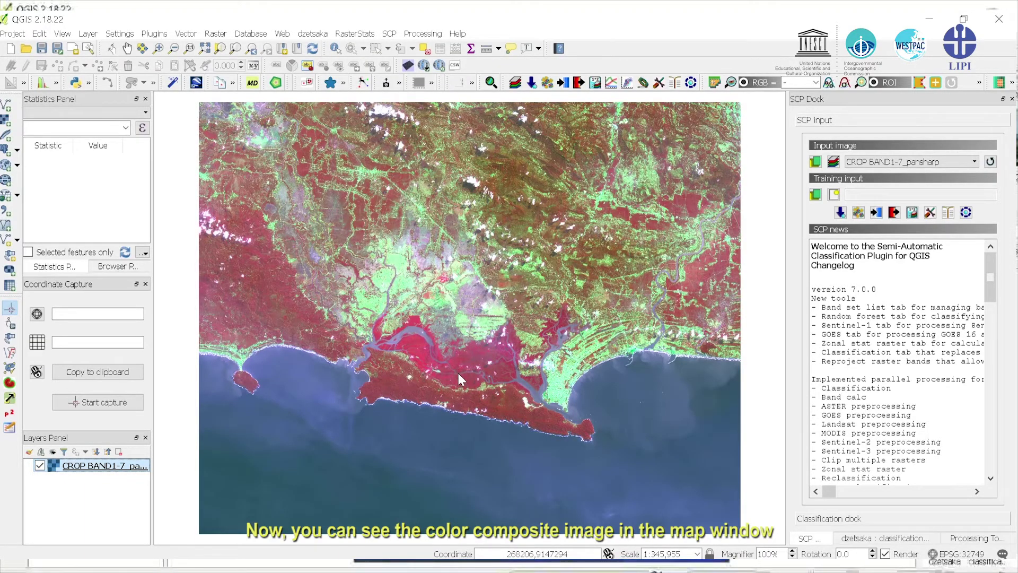
# Zoom the map in on the coastal mangrove area and river delta.
pyautogui.scroll(1, 458, 373)
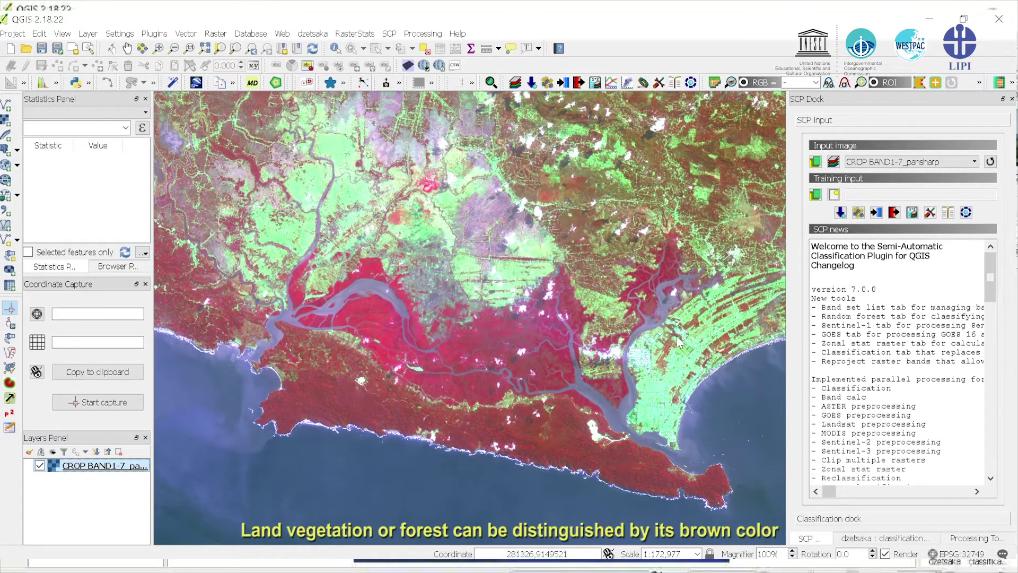
# Save a new SCP training input named roi in Google Drive > TrainingMVI > training_result.
pyautogui.click(835, 195)
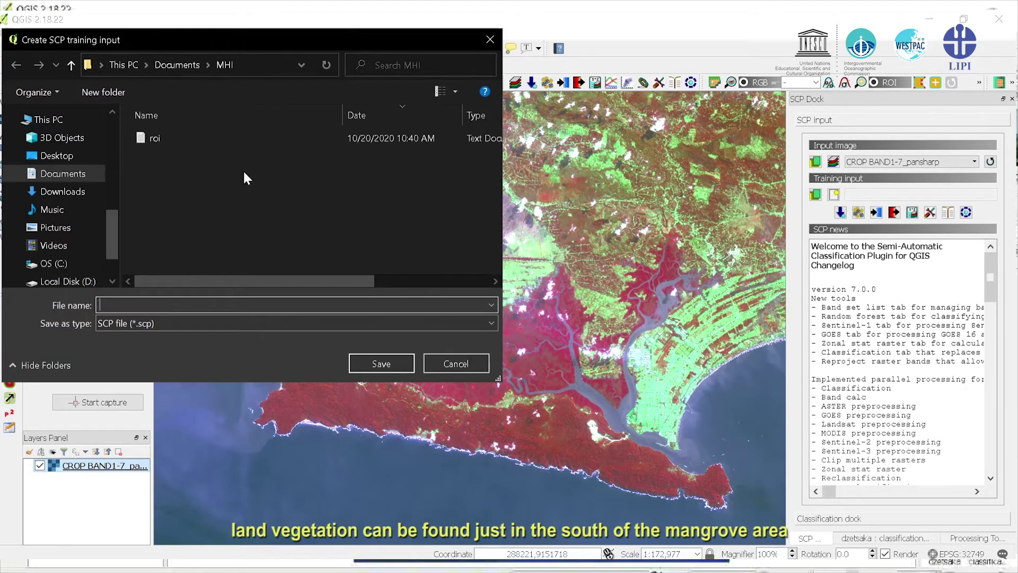
pyautogui.scroll(5, 94, 206)
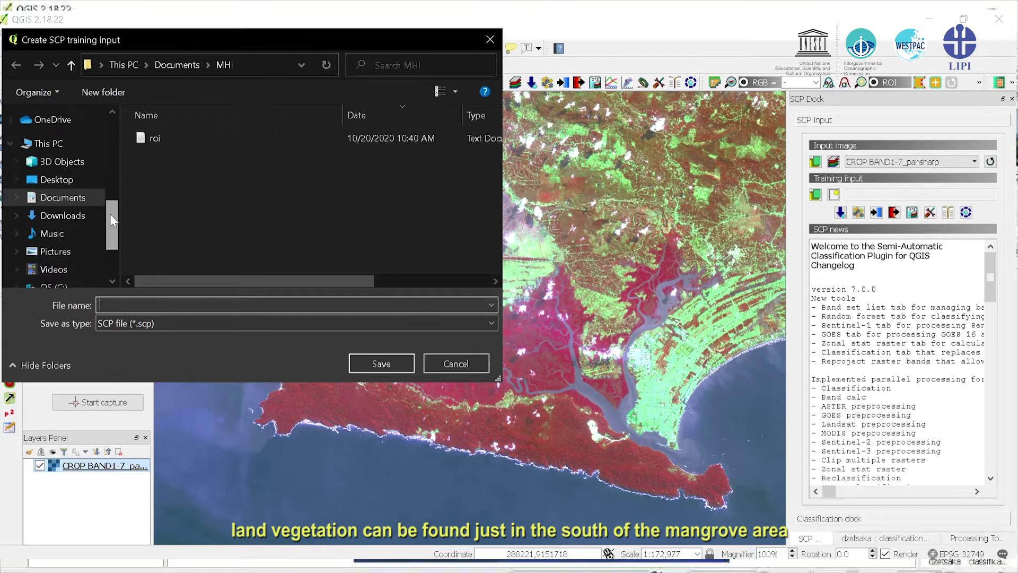
pyautogui.click(86, 167)
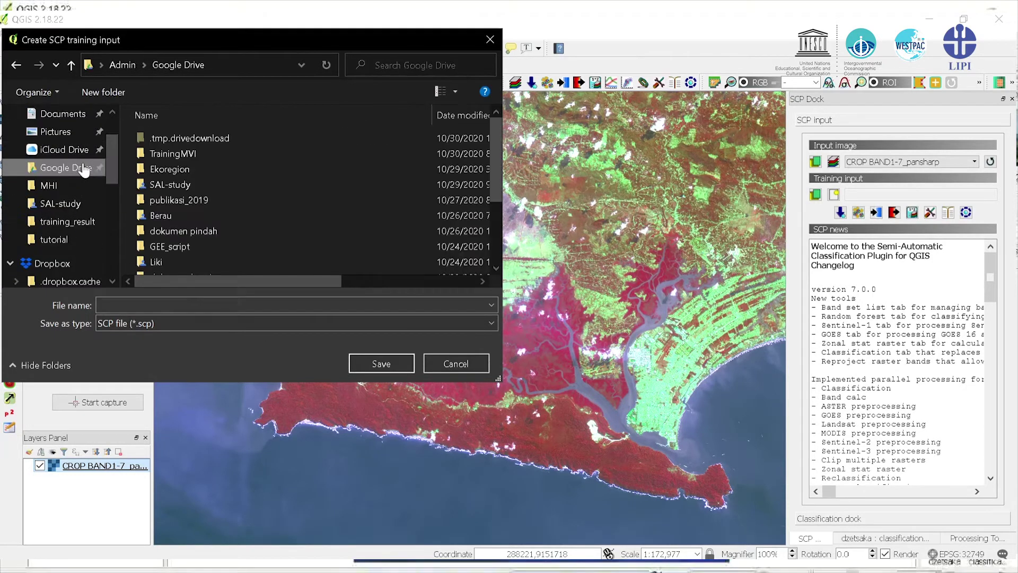
pyautogui.doubleClick(190, 156)
pyautogui.doubleClick(199, 175)
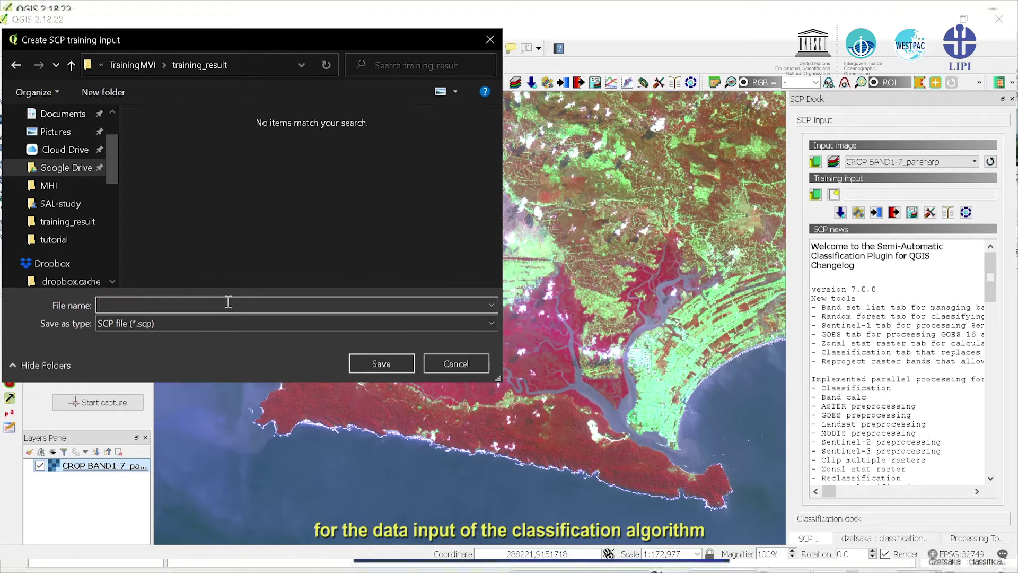
pyautogui.write('roi')
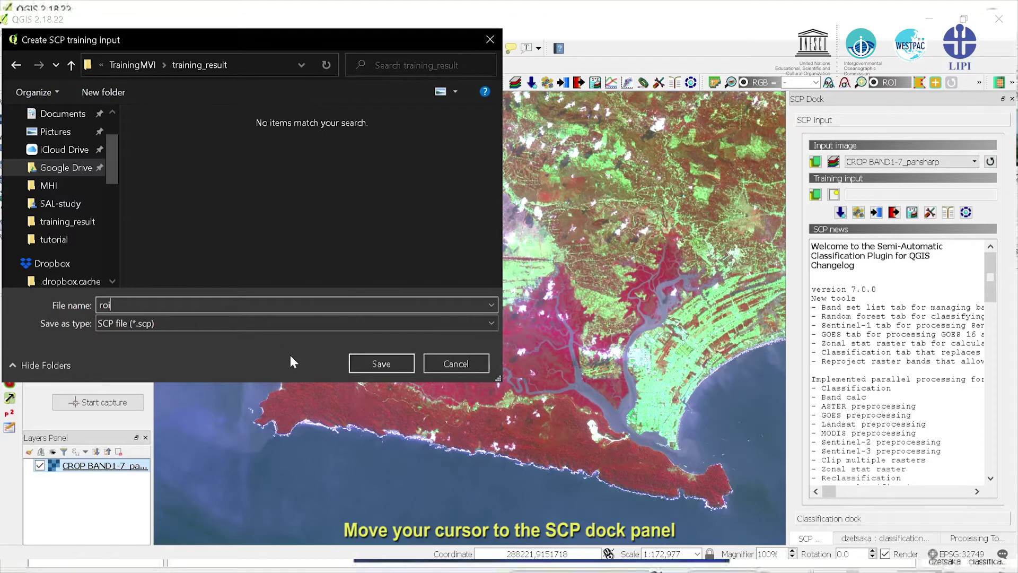
pyautogui.click(371, 367)
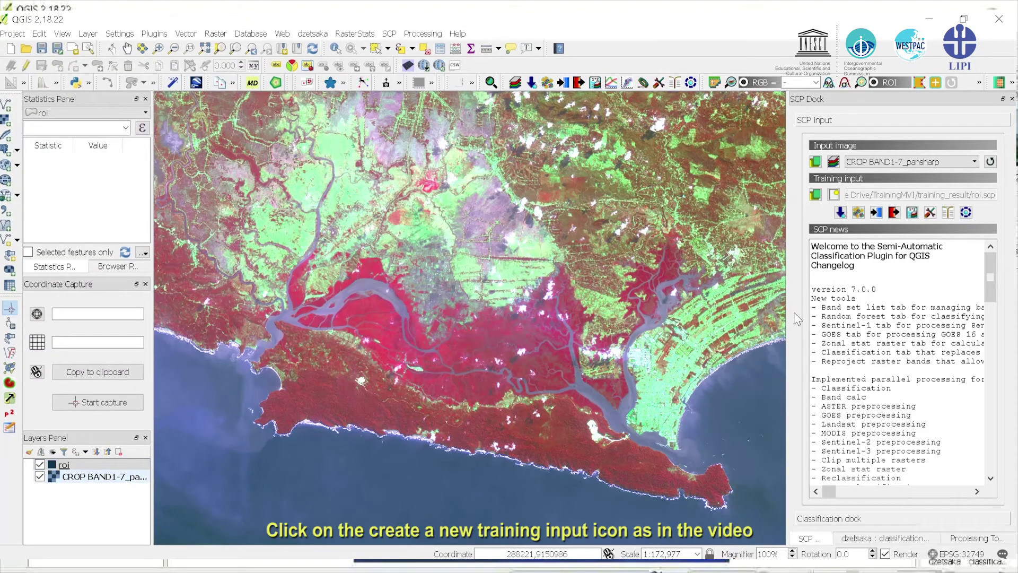
# In the Classification dock's ROI creation, name macroclass 1 'Mangrove'.
pyautogui.click(915, 517)
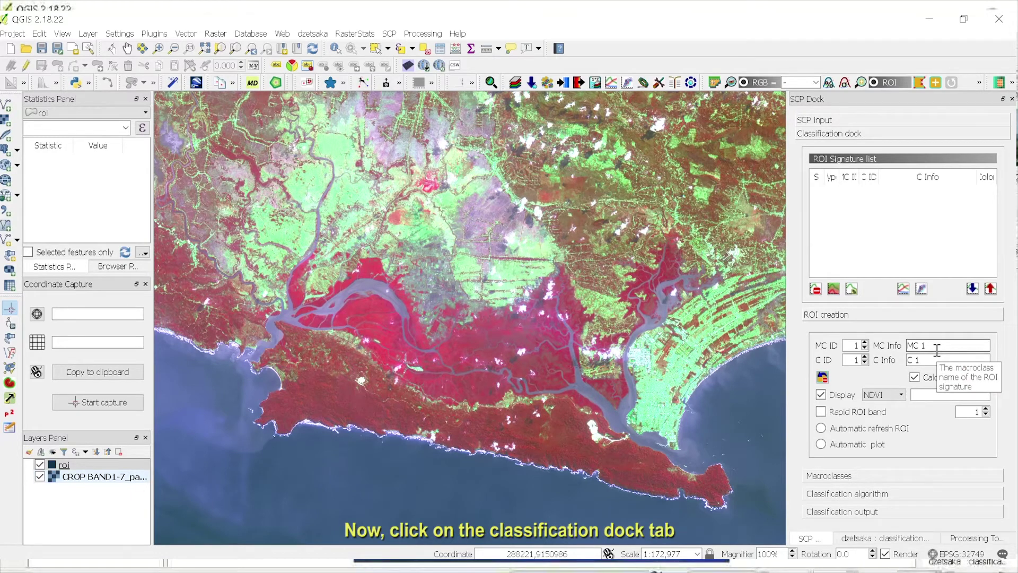
pyautogui.moveTo(936, 350); pyautogui.dragTo(905, 357)
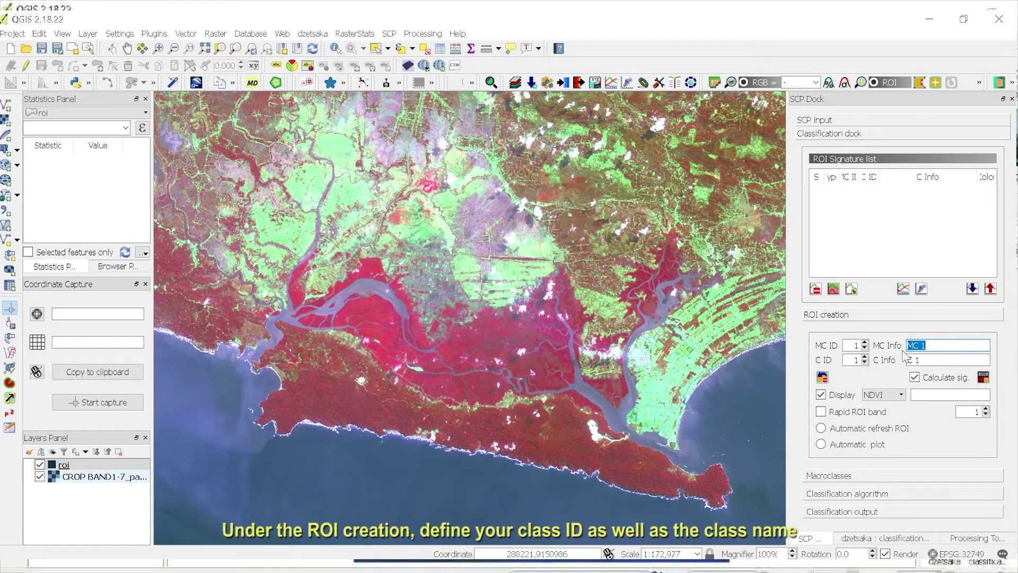
pyautogui.write('Mangrove')
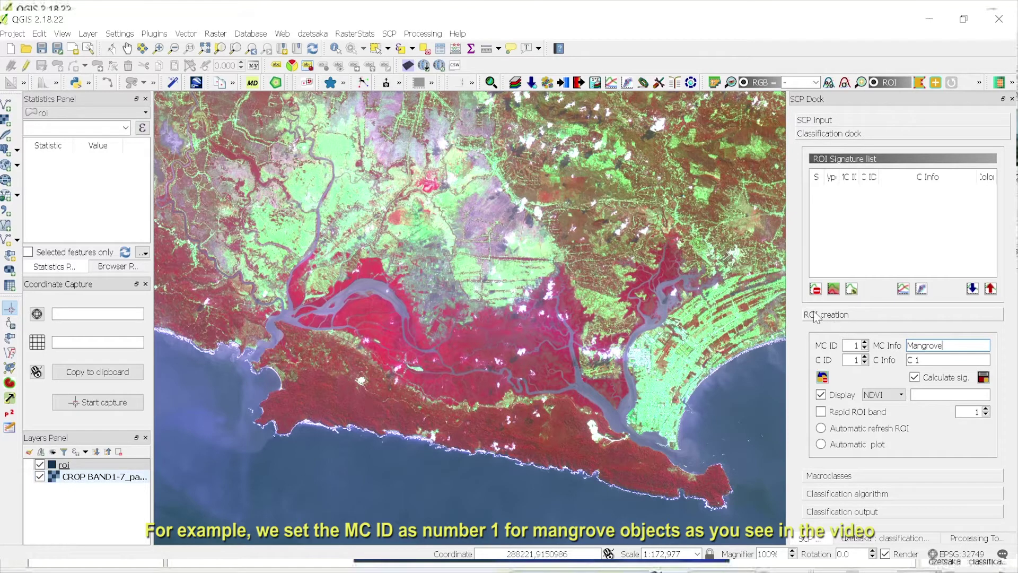
# Draw an ROI polygon over the mangrove area and save it to the training input.
pyautogui.click(919, 83)
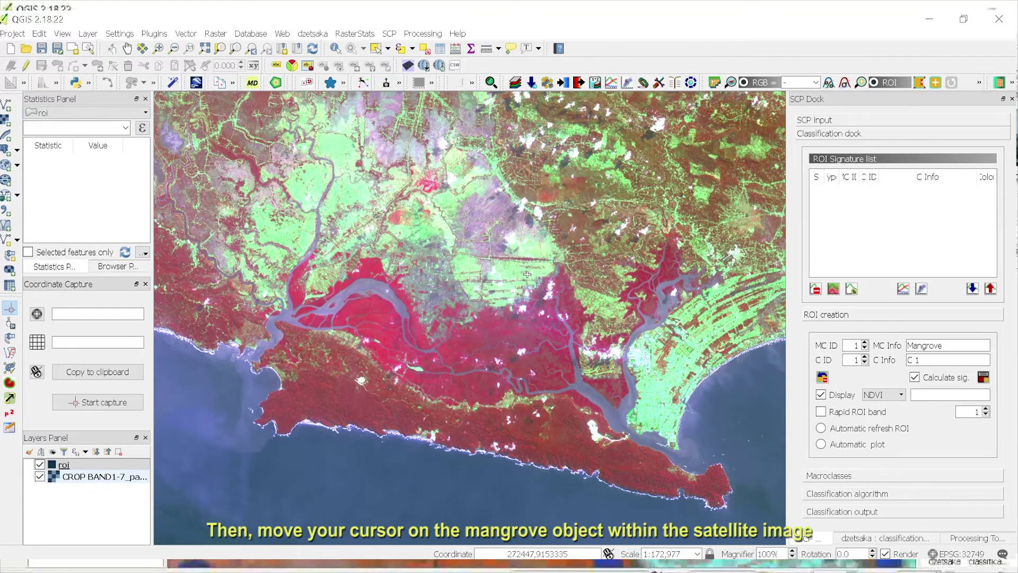
pyautogui.click(560, 364)
pyautogui.click(554, 361)
pyautogui.click(555, 356)
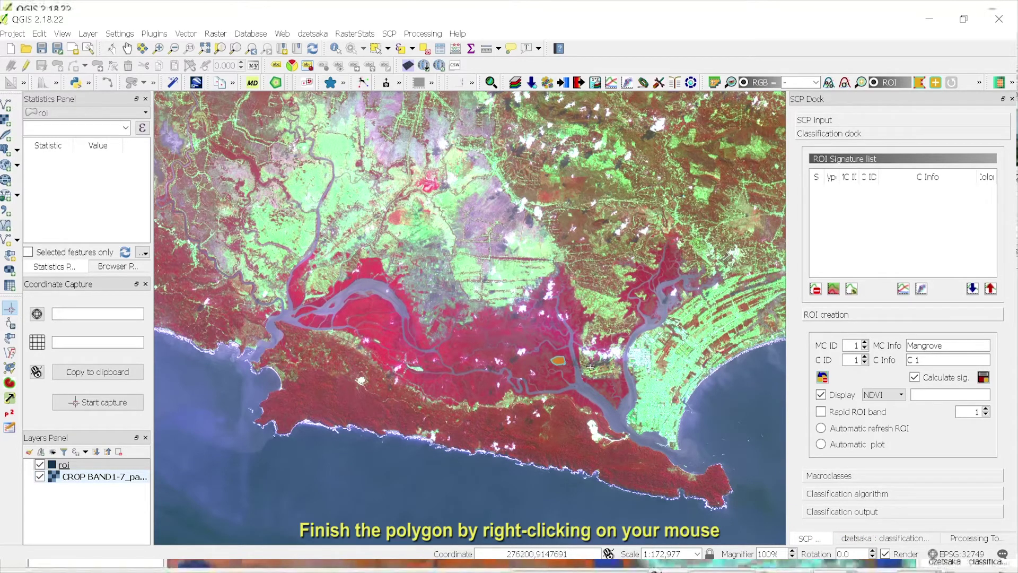
pyautogui.click(984, 377)
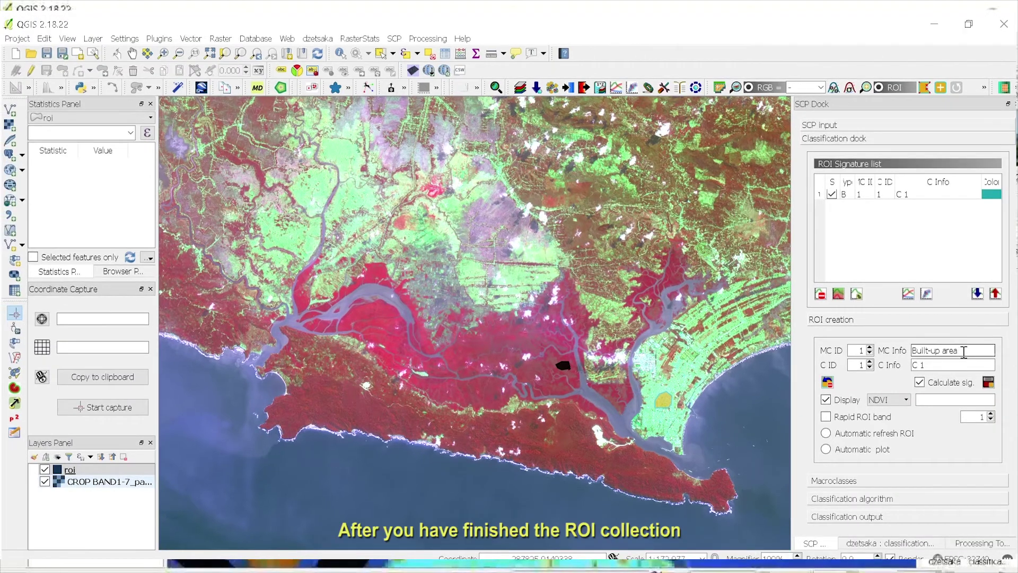
# Save a Built-up area ROI as macroclass 2 in the training input.
pyautogui.moveTo(953, 345); pyautogui.dragTo(904, 344)
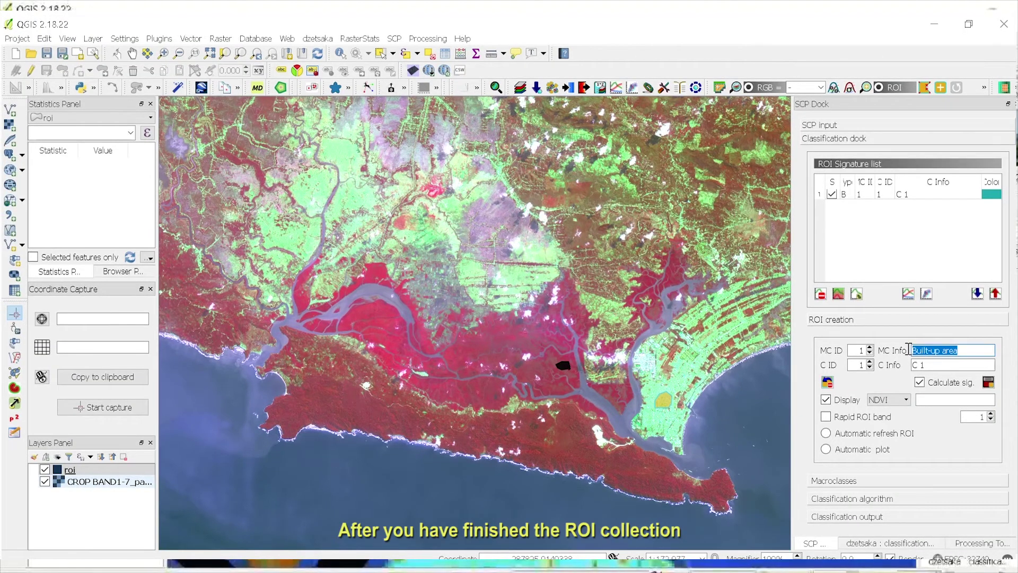
pyautogui.click(870, 347)
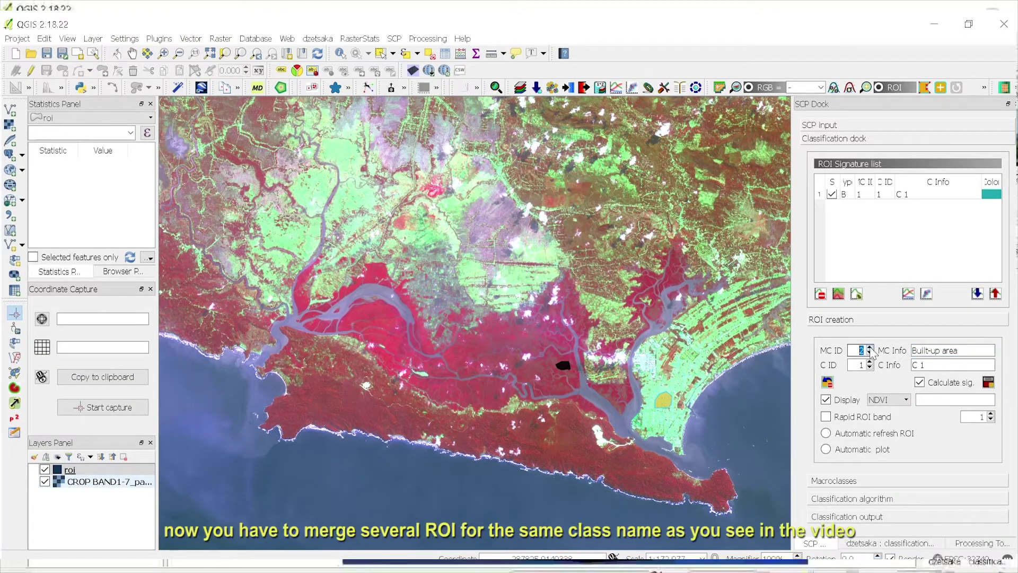
pyautogui.click(988, 383)
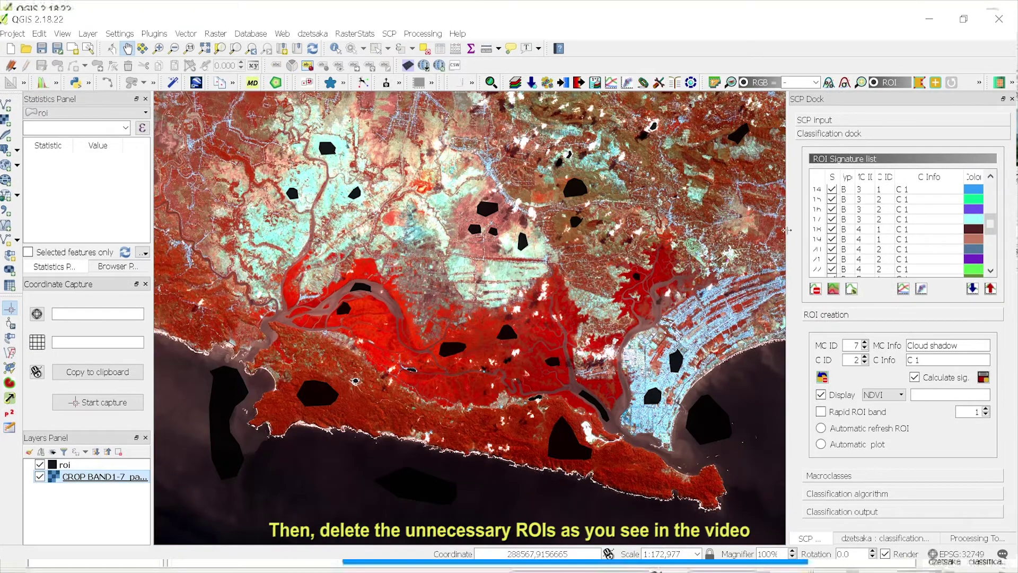
pyautogui.moveTo(787, 230); pyautogui.dragTo(723, 230)
pyautogui.scroll(1, 993, 222)
# Merge the five mangrove signatures into one merged signature.
pyautogui.scroll(4, 993, 222)
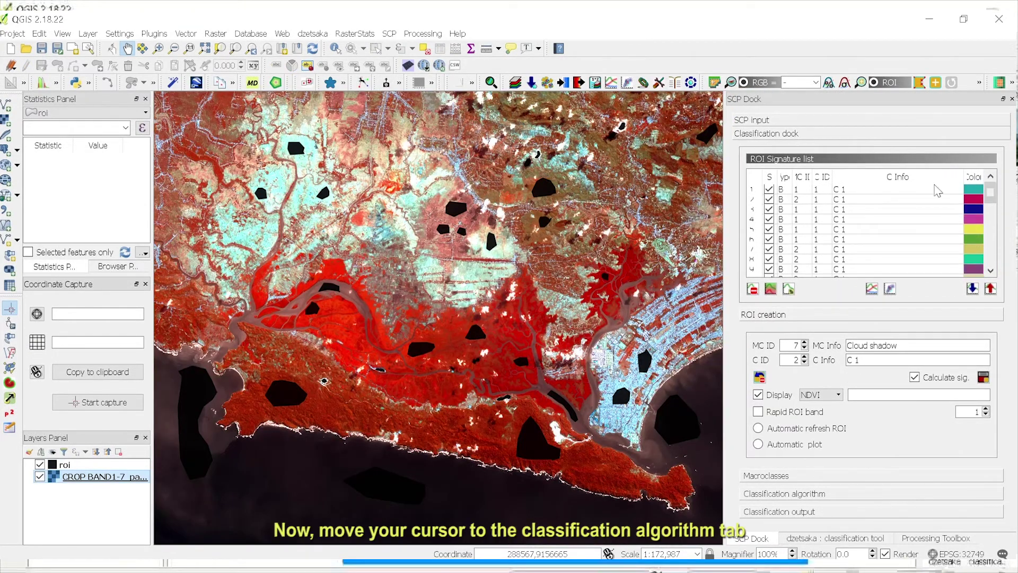
pyautogui.click(752, 189)
pyautogui.keyDown('ctrl'); pyautogui.click(751, 209); pyautogui.keyUp('ctrl')
pyautogui.keyDown('ctrl'); pyautogui.click(752, 219); pyautogui.keyUp('ctrl')
pyautogui.keyDown('ctrl'); pyautogui.click(752, 229); pyautogui.keyUp('ctrl')
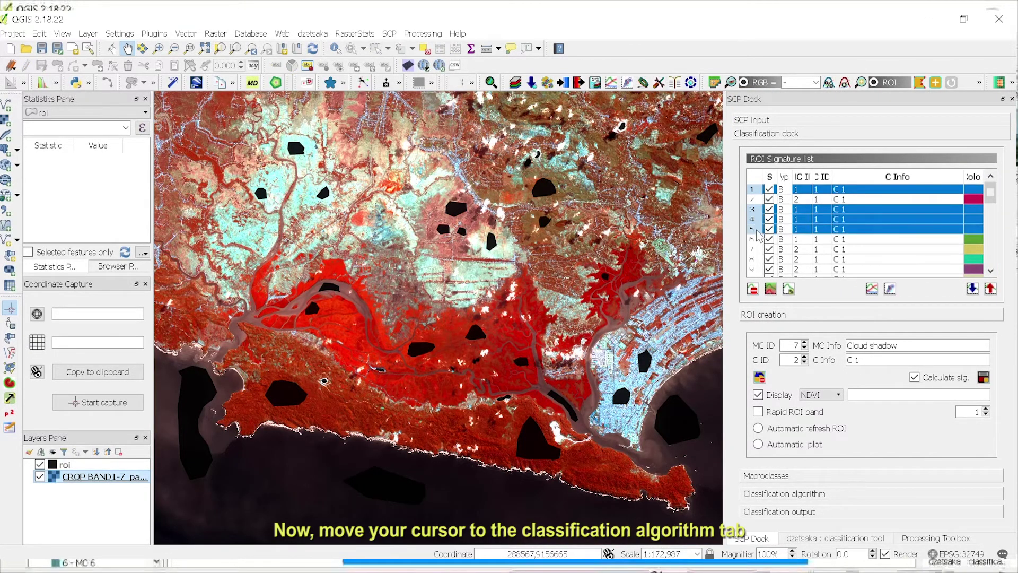
pyautogui.keyDown('ctrl'); pyautogui.click(751, 239); pyautogui.keyUp('ctrl')
pyautogui.click(770, 289)
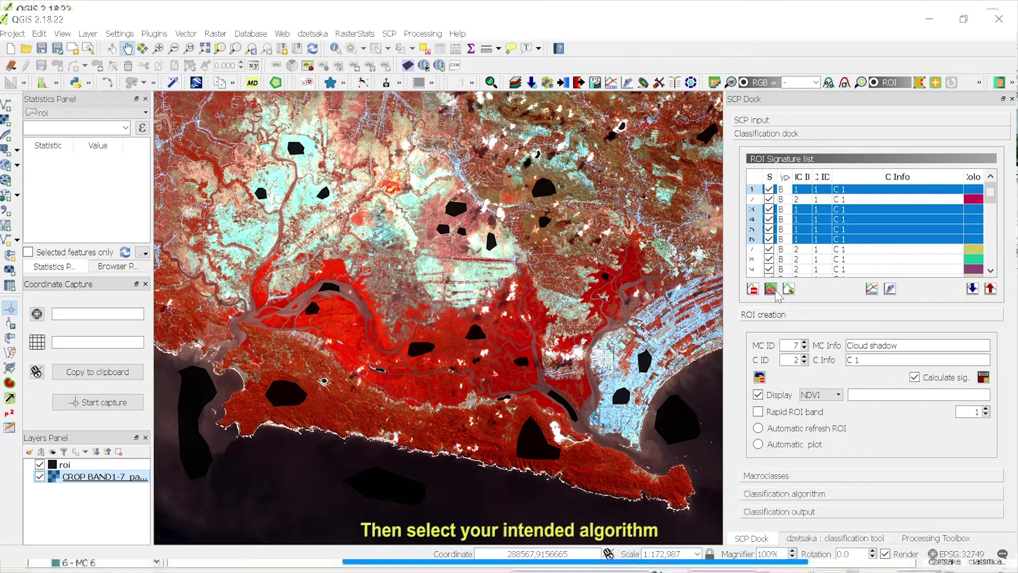
pyautogui.click(491, 320)
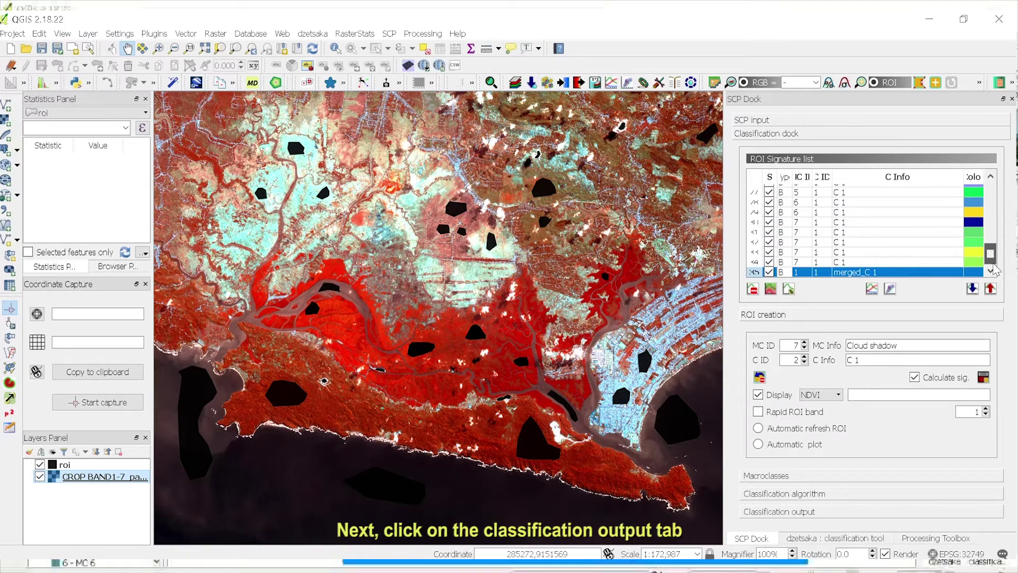
# Delete the five original mangrove ROIs from the signature list.
pyautogui.scroll(5, 977, 260)
pyautogui.click(752, 189)
pyautogui.keyDown('ctrl'); pyautogui.click(752, 209); pyautogui.keyUp('ctrl')
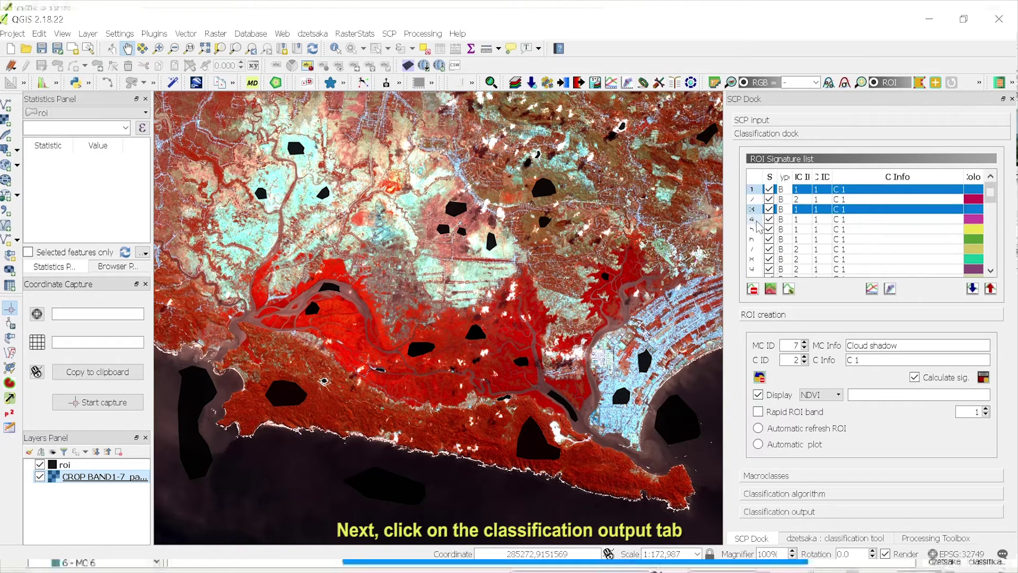
pyautogui.keyDown('ctrl'); pyautogui.click(752, 219); pyautogui.keyUp('ctrl')
pyautogui.keyDown('ctrl'); pyautogui.click(752, 229); pyautogui.keyUp('ctrl')
pyautogui.keyDown('ctrl'); pyautogui.click(752, 239); pyautogui.keyUp('ctrl')
pyautogui.click(753, 289)
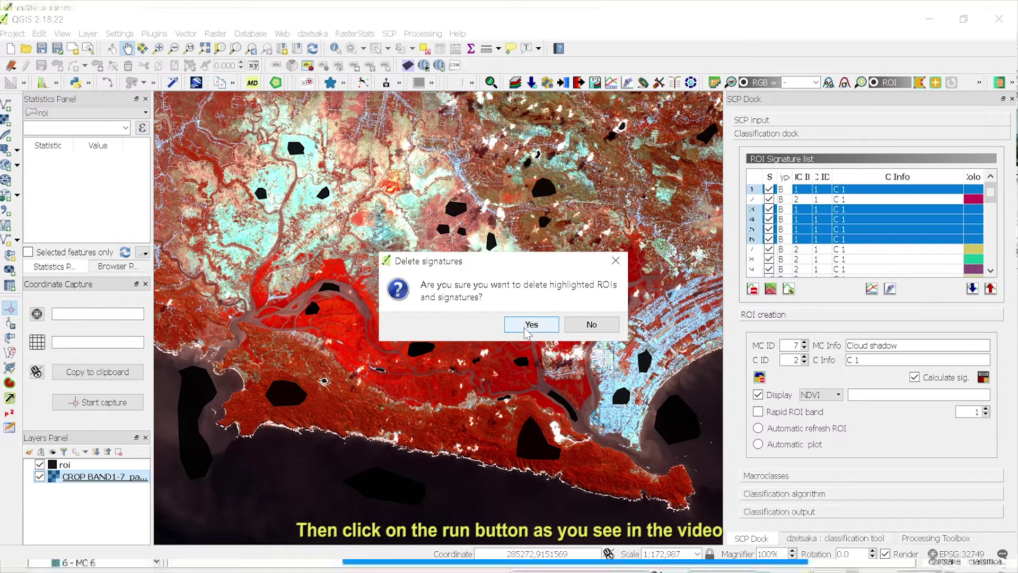
pyautogui.press('Return')
# Merge the class 2 signatures into one merged signature.
pyautogui.click(752, 188)
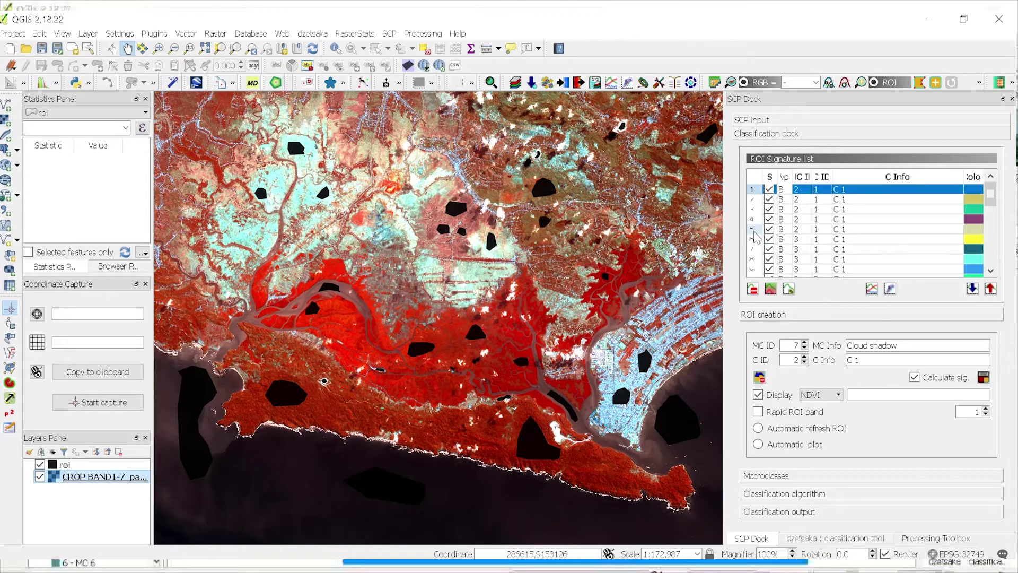
pyautogui.keyDown('shift'); pyautogui.click(752, 229); pyautogui.keyUp('shift')
pyautogui.click(771, 289)
pyautogui.press('Return')
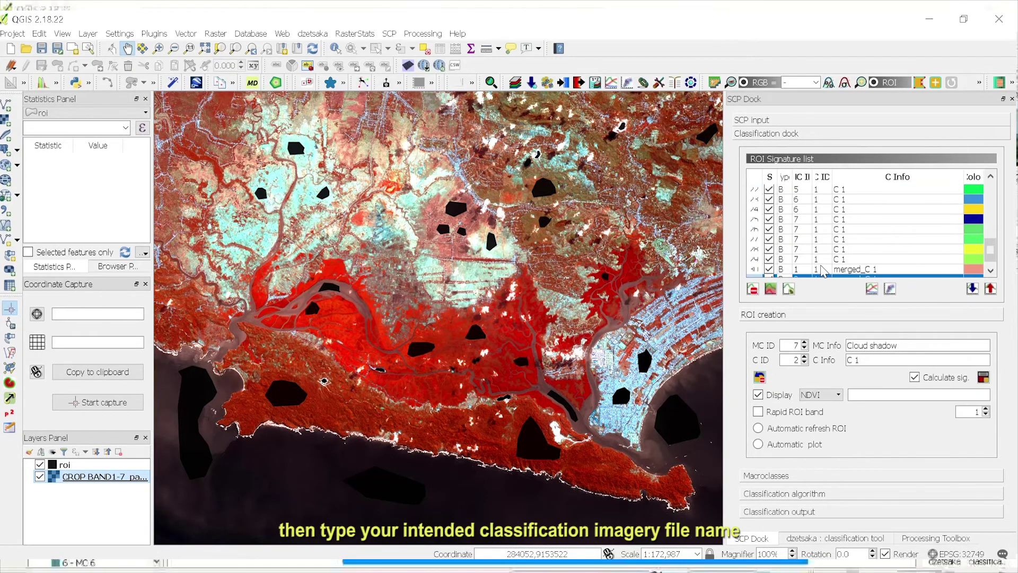
pyautogui.moveTo(991, 250); pyautogui.dragTo(991, 257)
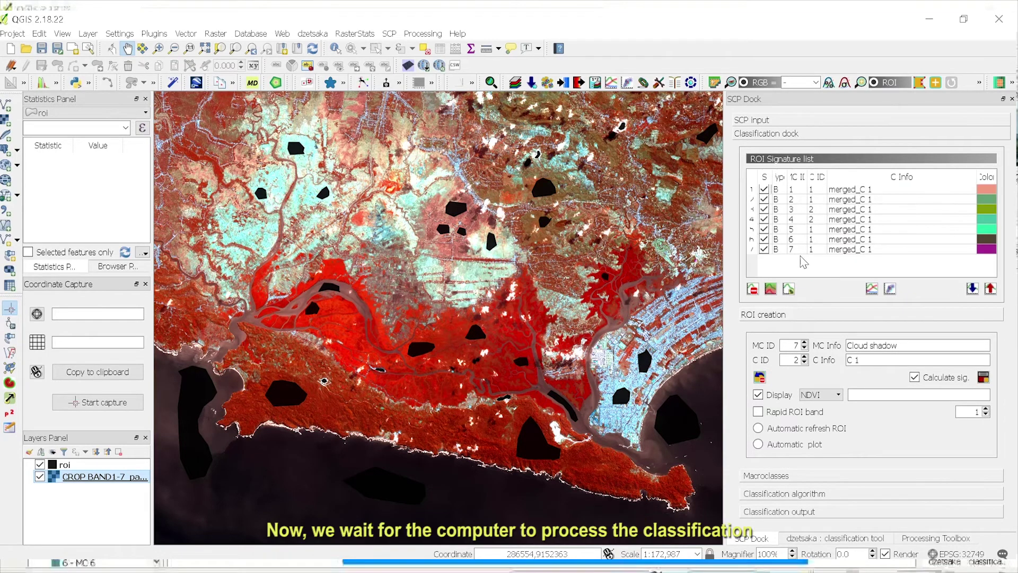
# Set the SCP classification algorithm to Maximum Likelihood and reveal the classification output options.
pyautogui.click(848, 494)
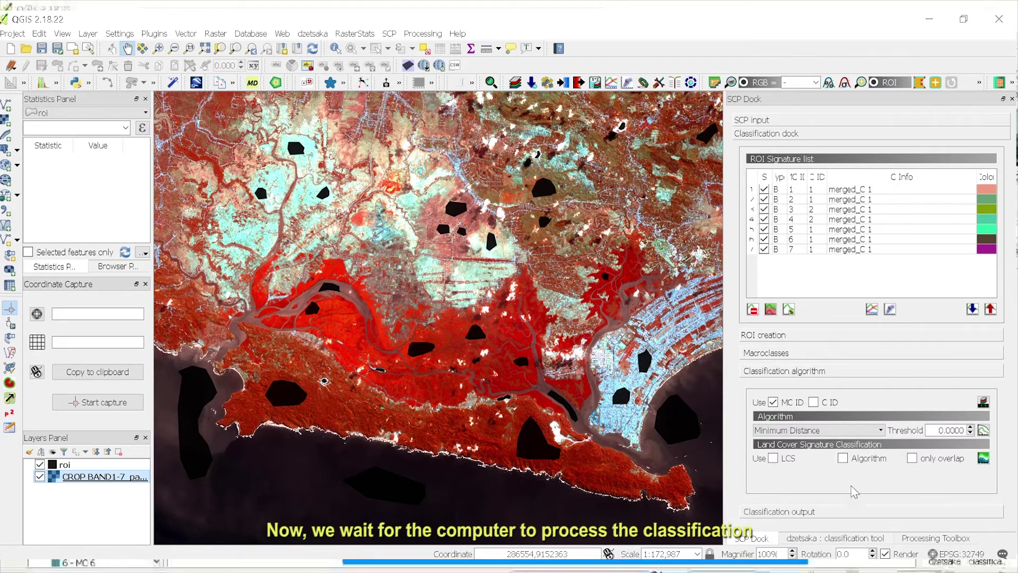
pyautogui.click(849, 430)
pyautogui.click(857, 450)
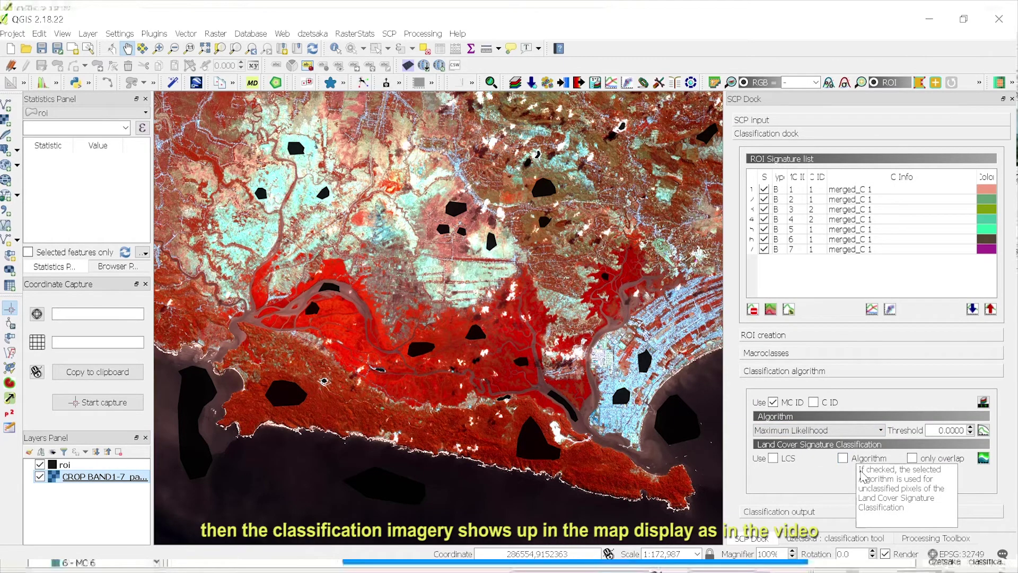
pyautogui.click(826, 511)
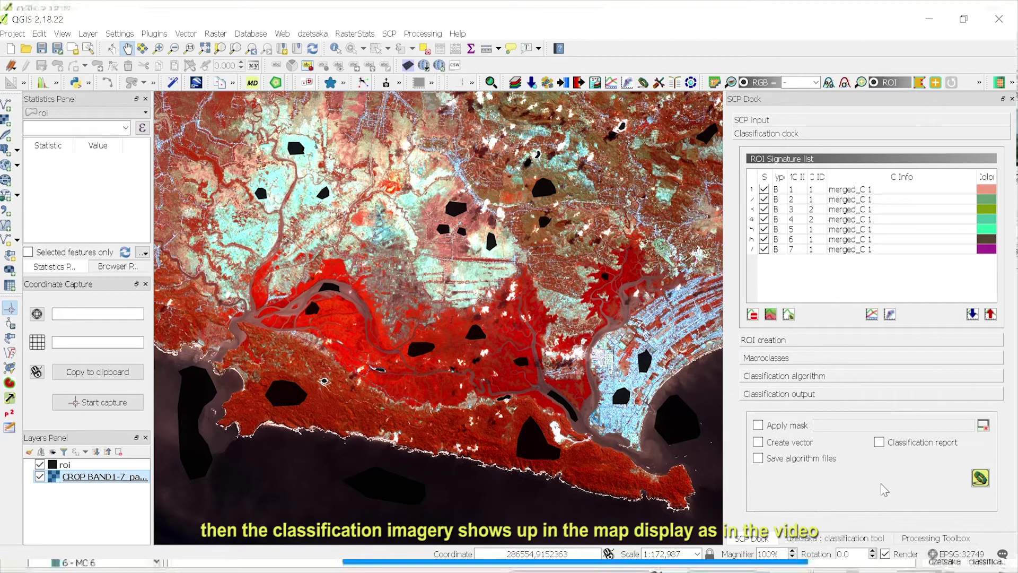
# Run the classification saved as Classification.tif, then recolour its Water body class toward cyan.
pyautogui.click(980, 477)
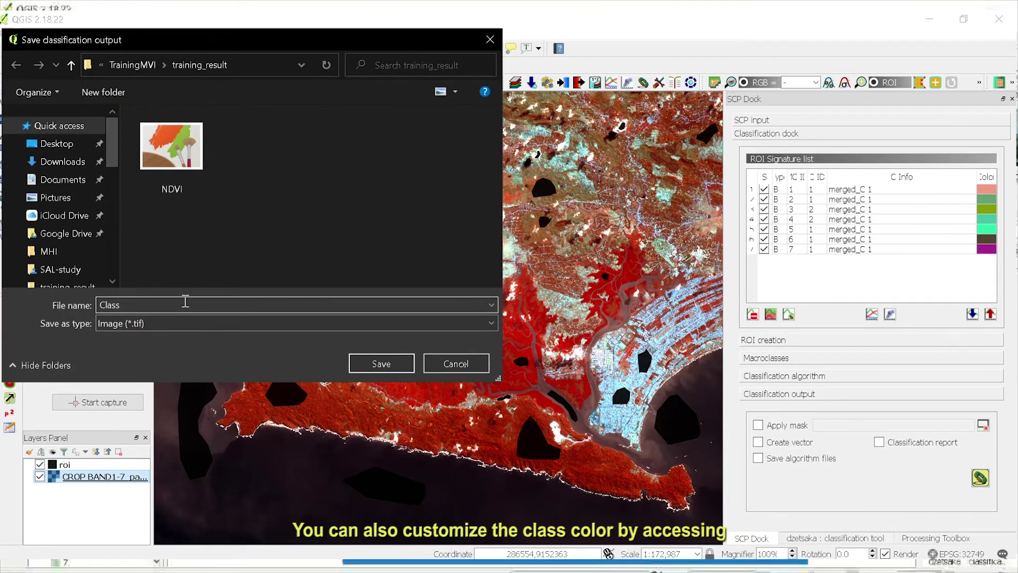
pyautogui.click(381, 363)
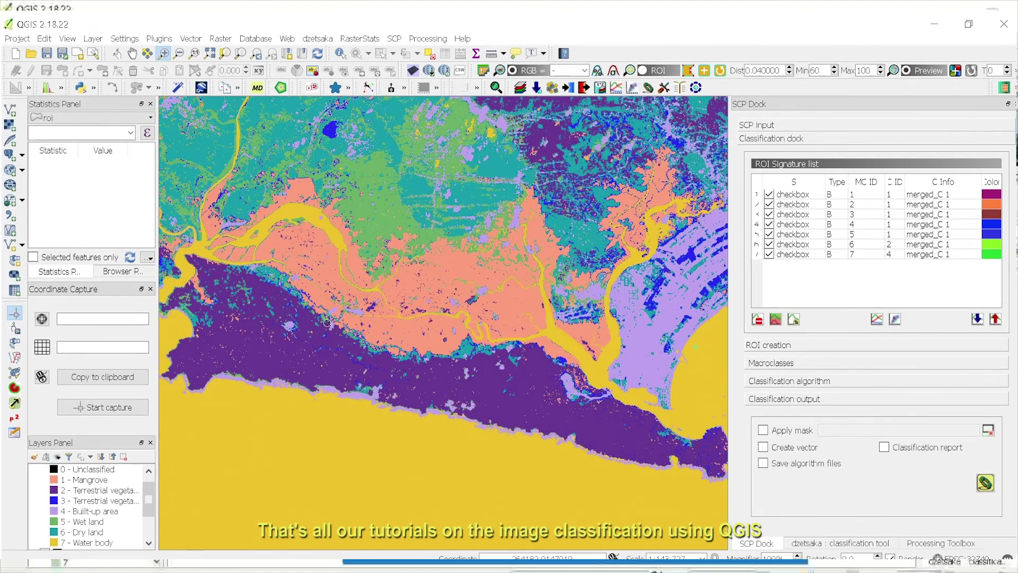
pyautogui.rightClick(131, 479)
pyautogui.click(163, 451)
pyautogui.doubleClick(409, 341)
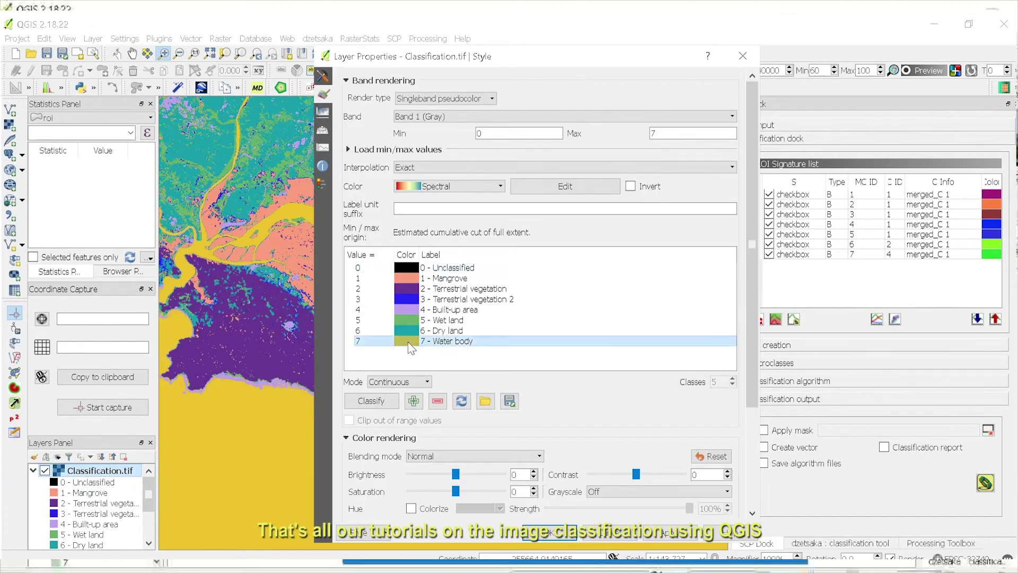
pyautogui.click(143, 253)
pyautogui.moveTo(143, 257); pyautogui.dragTo(106, 175)
pyautogui.click(141, 161)
pyautogui.click(407, 384)
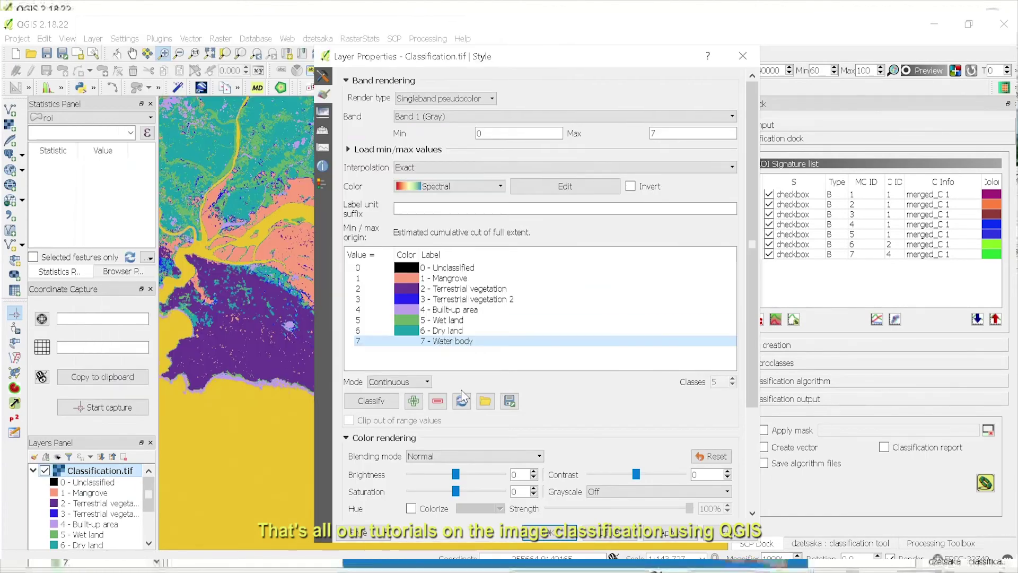